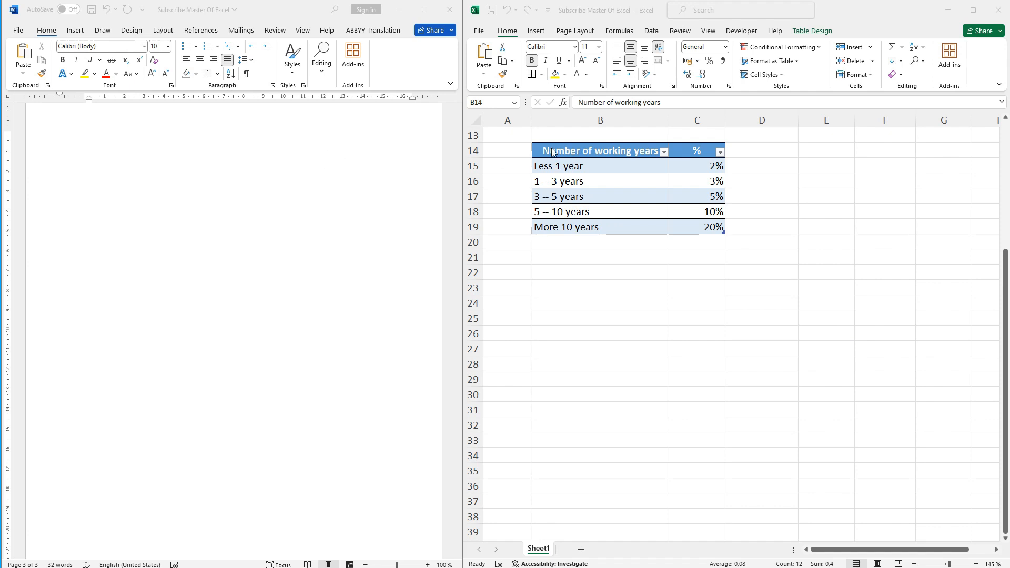
Copy the Number of working years table, range B14:C19, from the Excel sheet
click(579, 152)
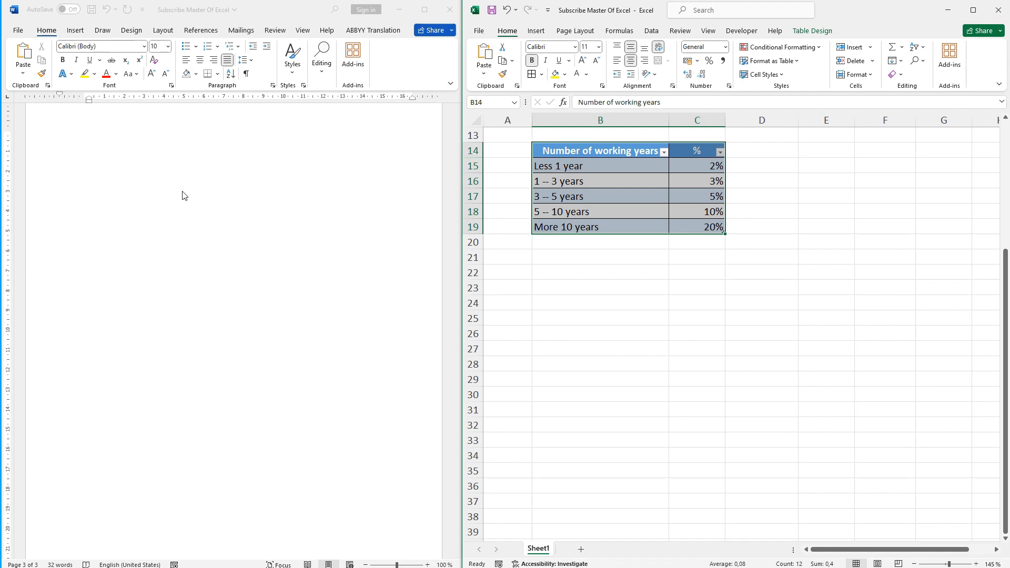
click(100, 171)
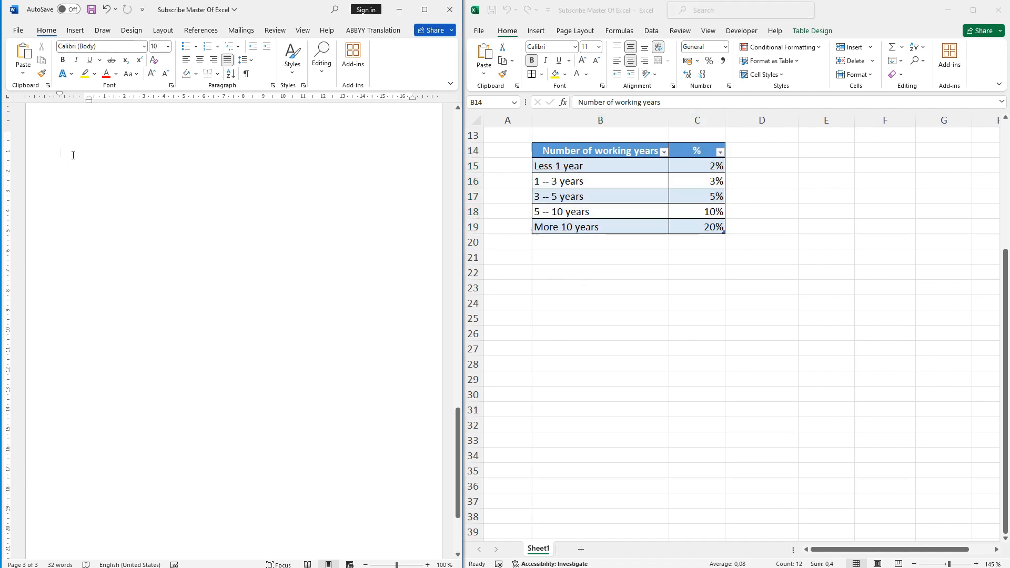
click(579, 174)
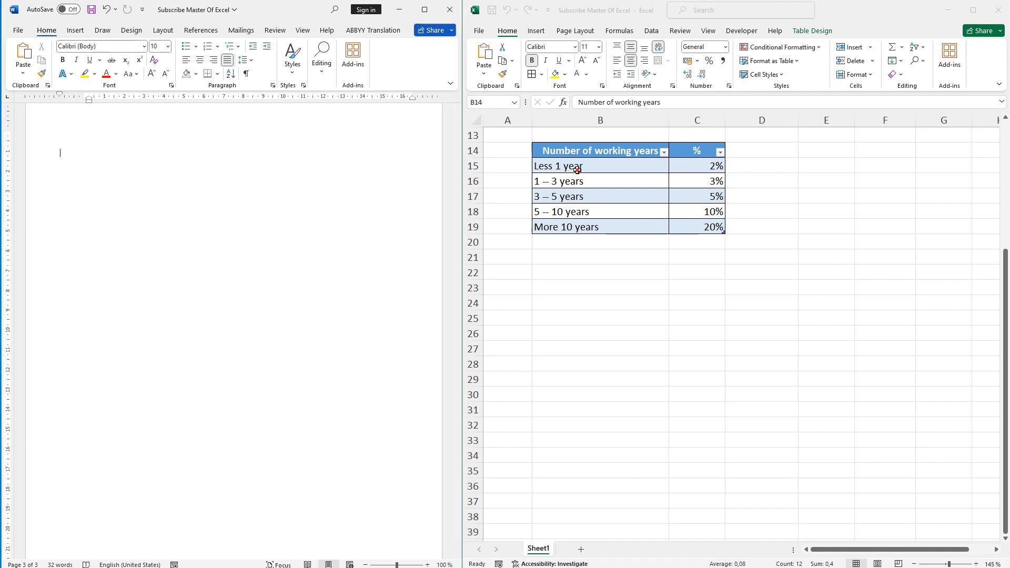
click(603, 152)
drag(603, 152, 693, 226)
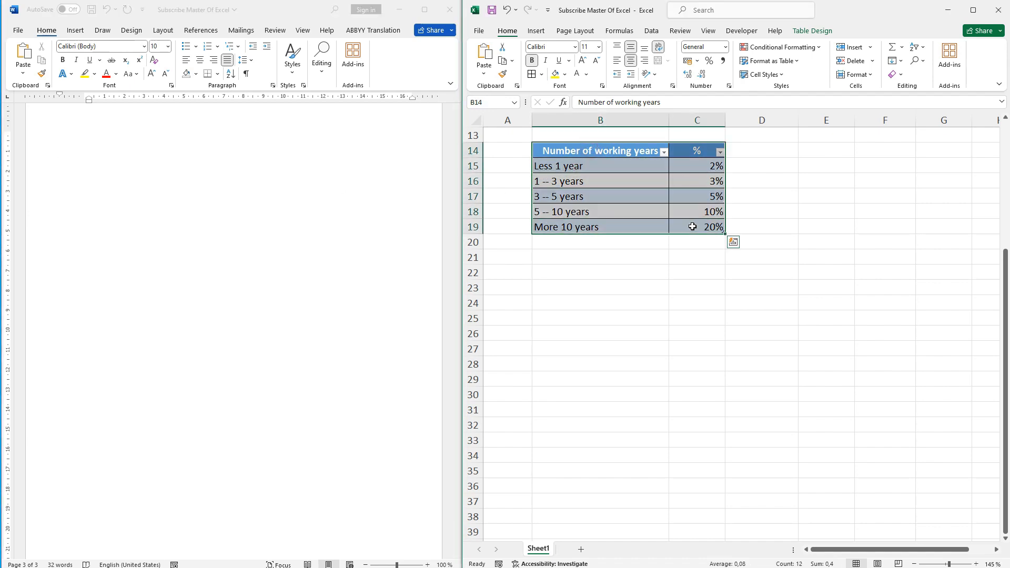
key(ctrl+c)
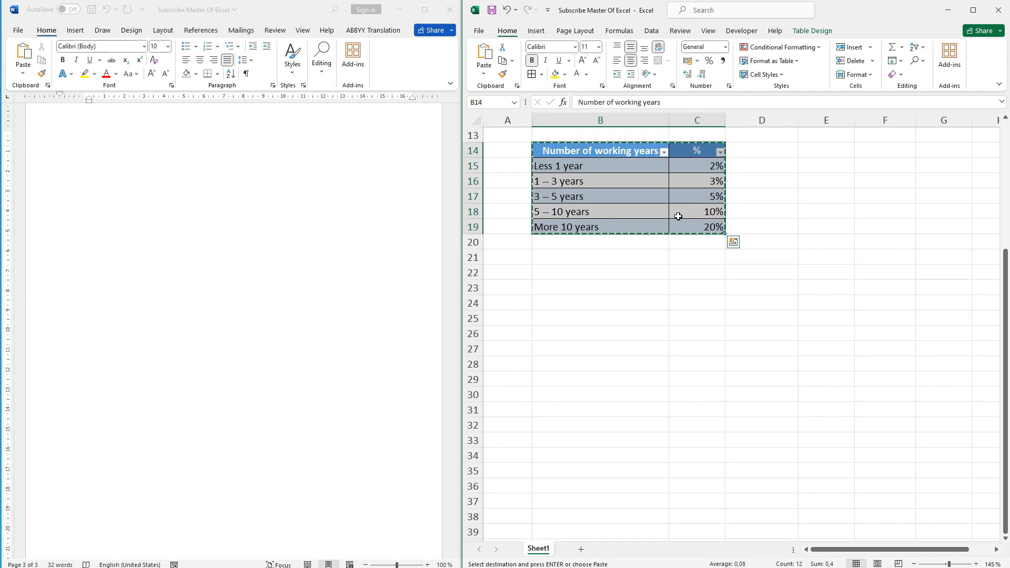
Paste the copied table at the start of the empty page in Word, keeping the source formatting
click(85, 152)
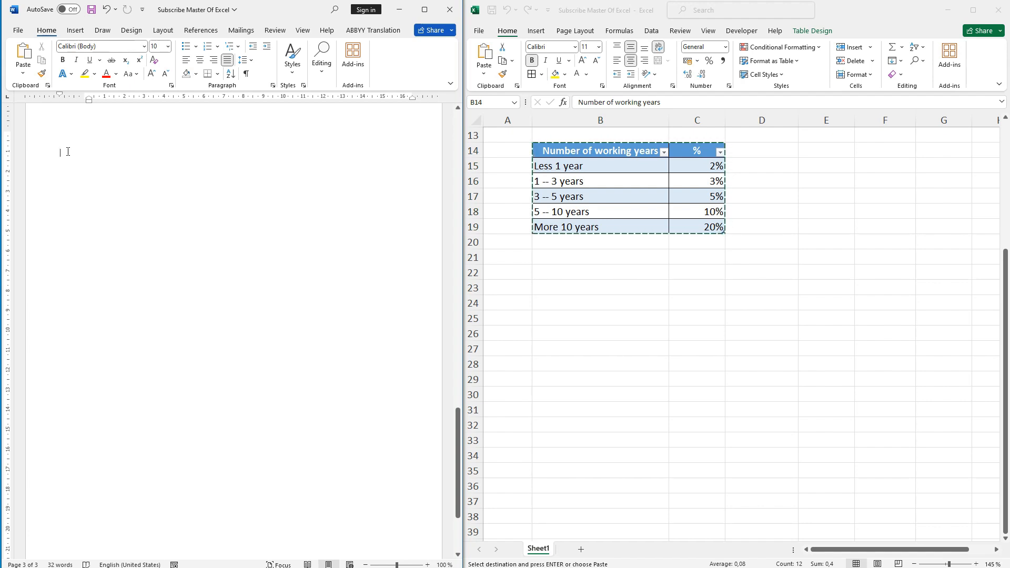
right_click(68, 154)
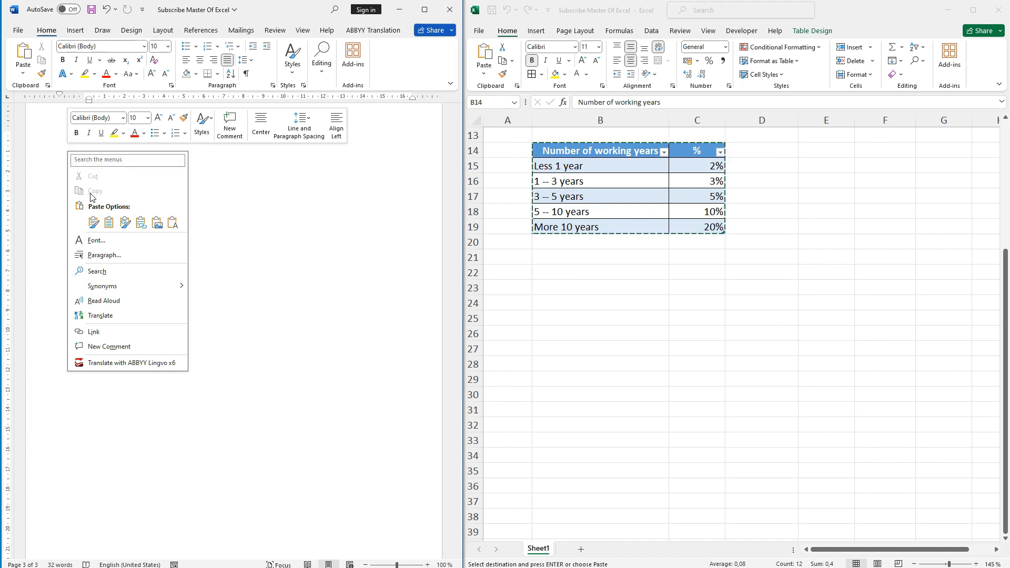
click(93, 224)
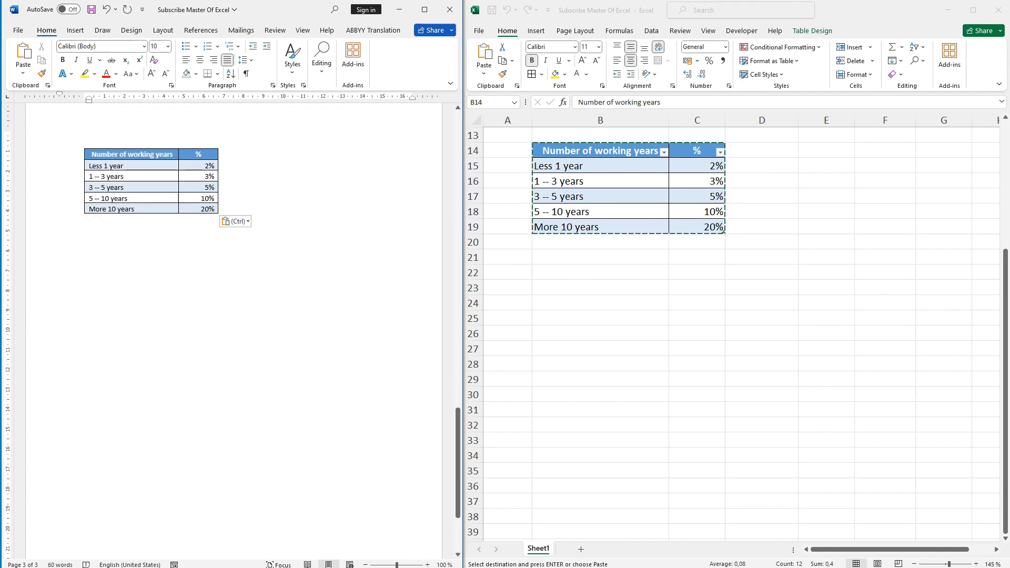
Paste the table a second time below the first one, using the destination styles
key(Return)
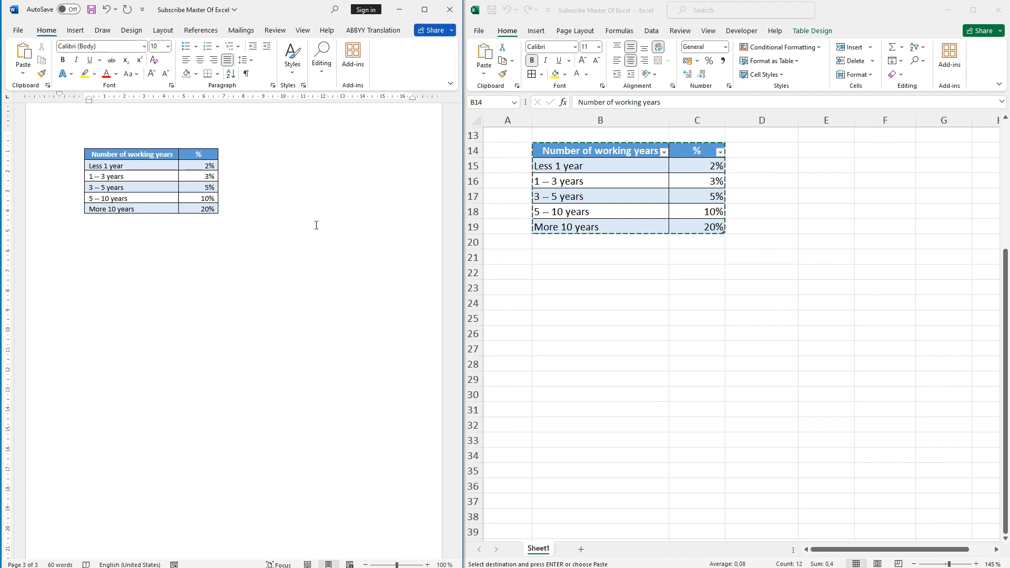
right_click(84, 235)
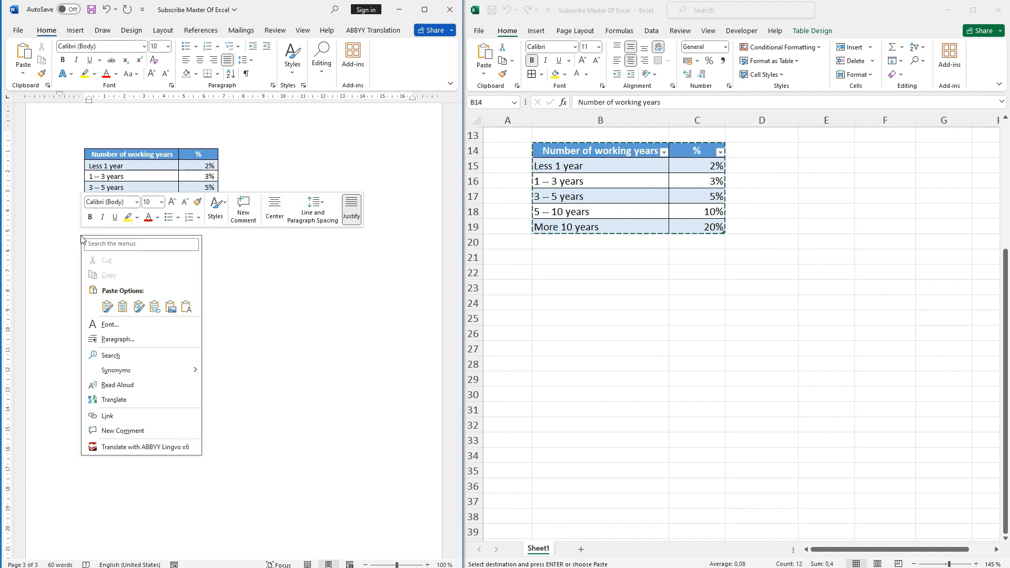
click(122, 308)
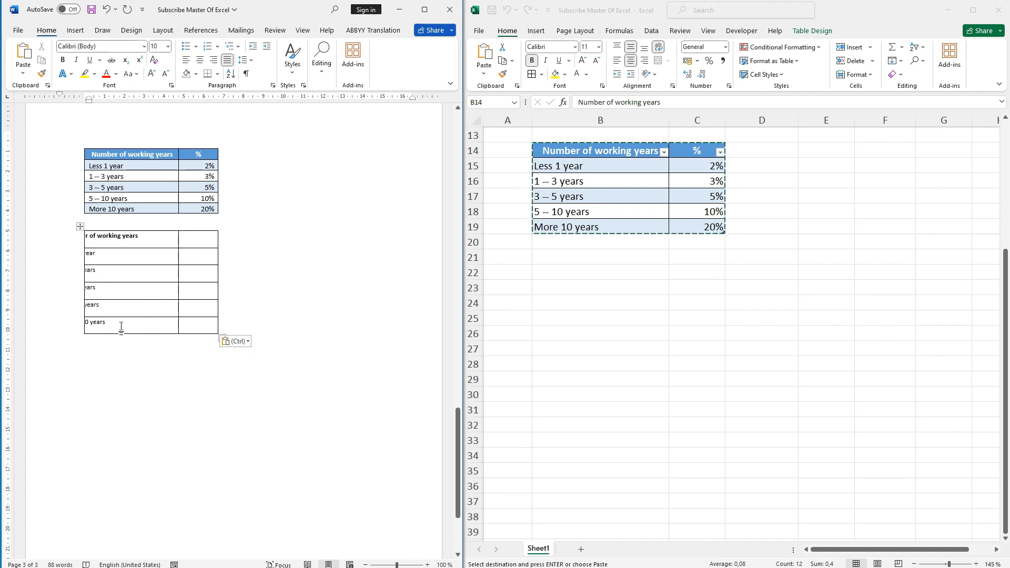
Right-align the text in the first column of the unshaded second table
drag(121, 326, 79, 236)
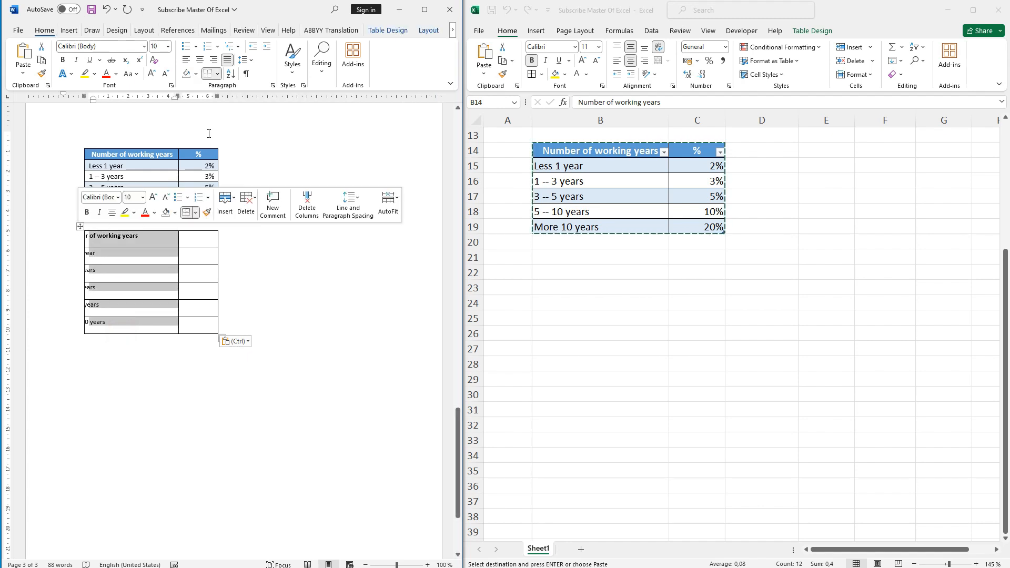
click(200, 60)
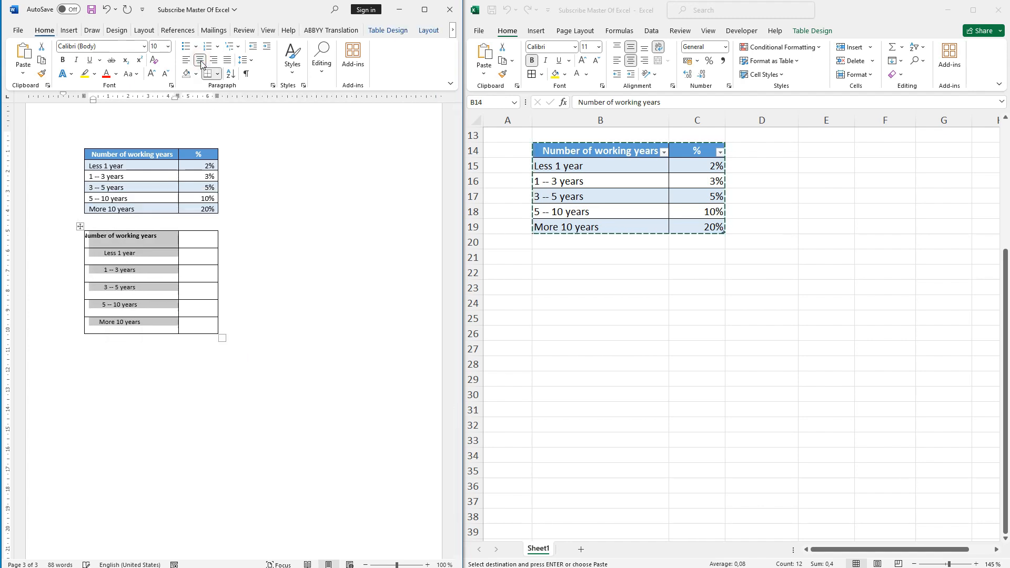
click(214, 60)
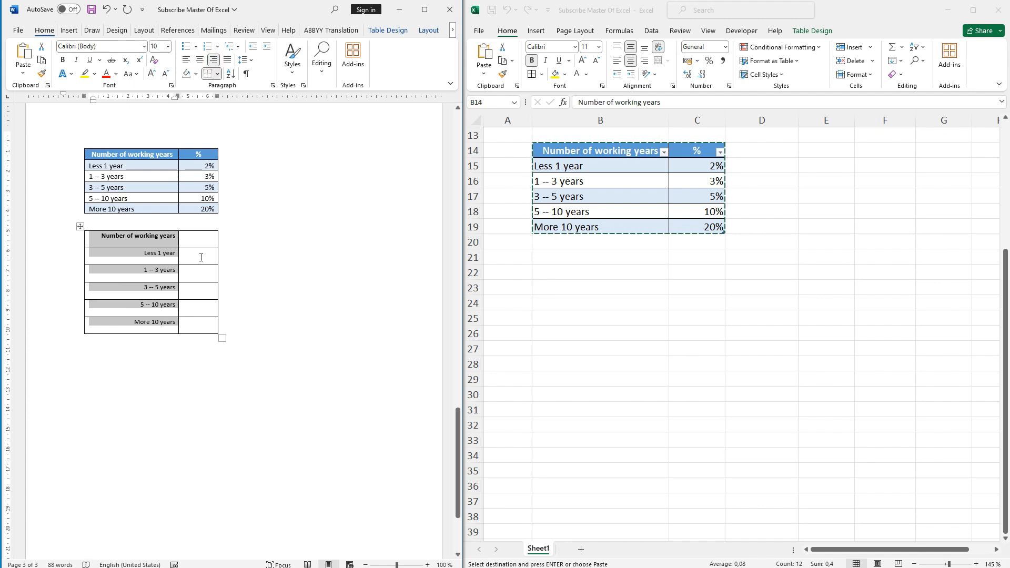
click(237, 358)
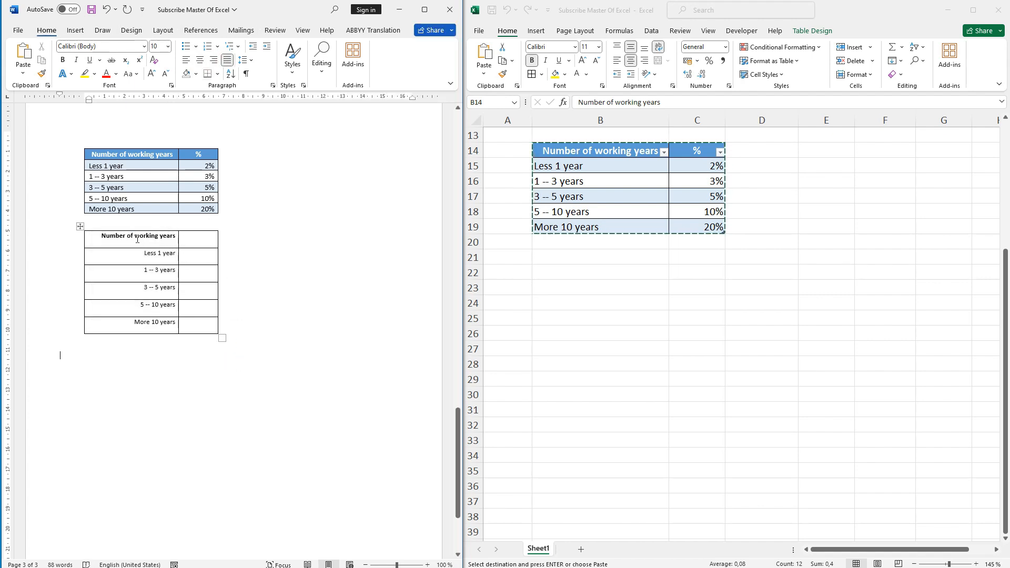
Change the first two year ranges in the upper Word table to "Less 0.5 year" and "0.5 -- 1 years"
click(106, 166)
key(BackSpace)
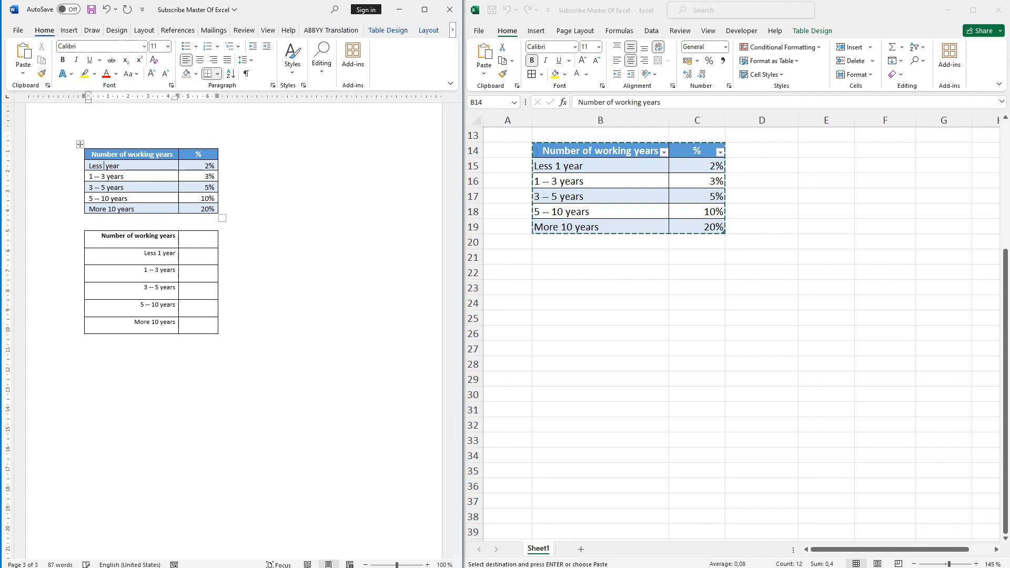
text(0.5)
click(104, 177)
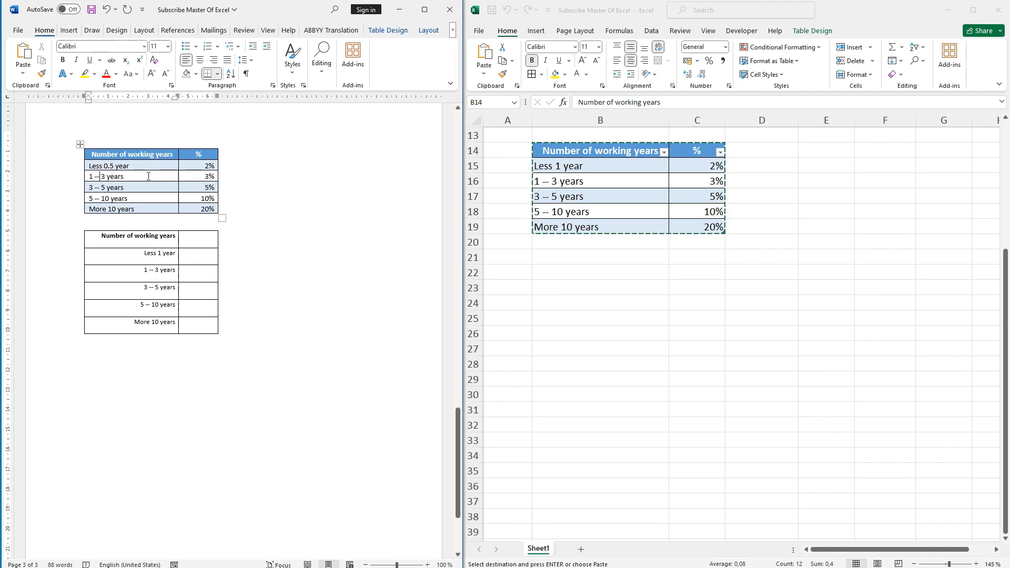
text(0.5)
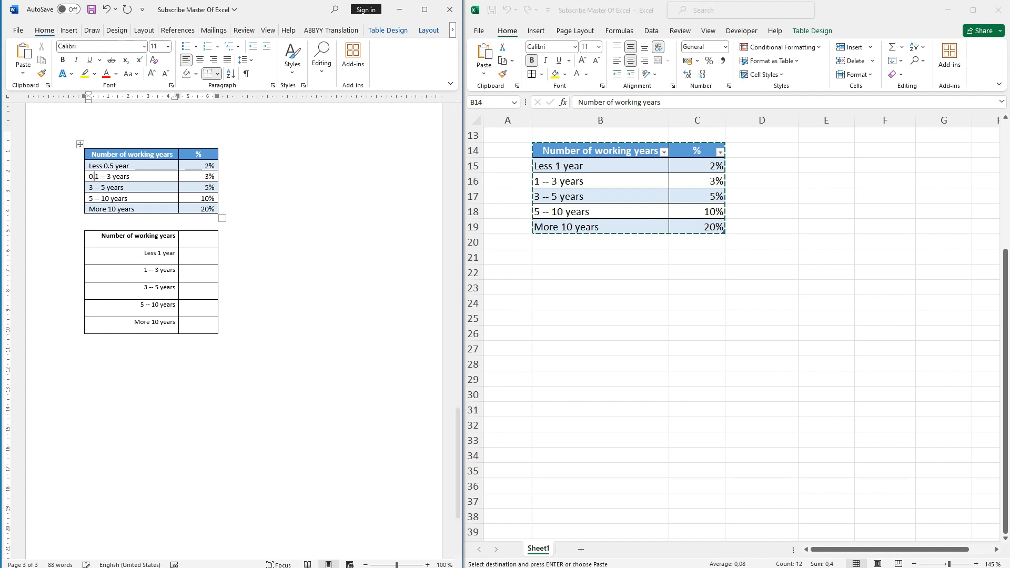
key(Delete)
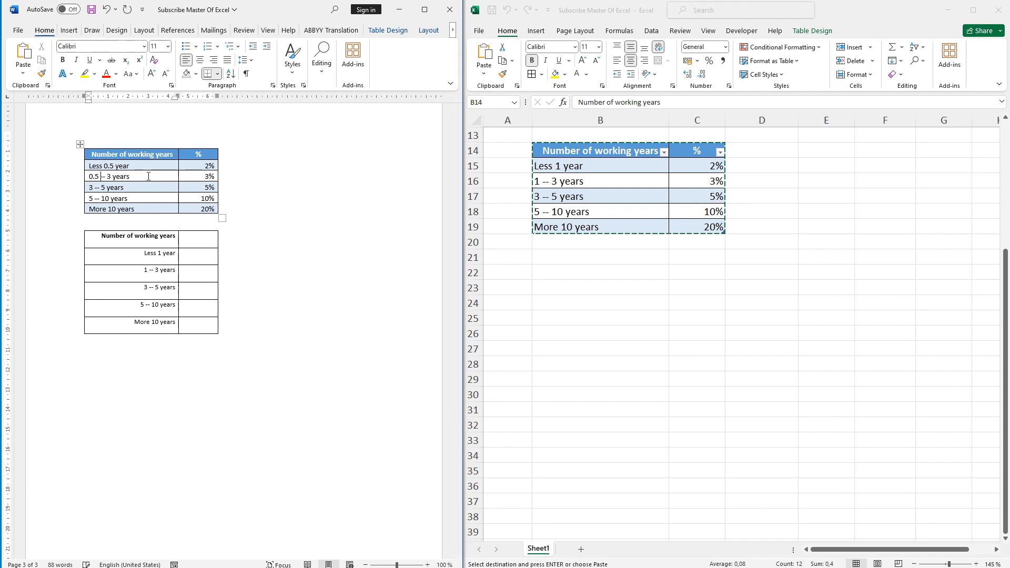
key(Delete)
text(1)
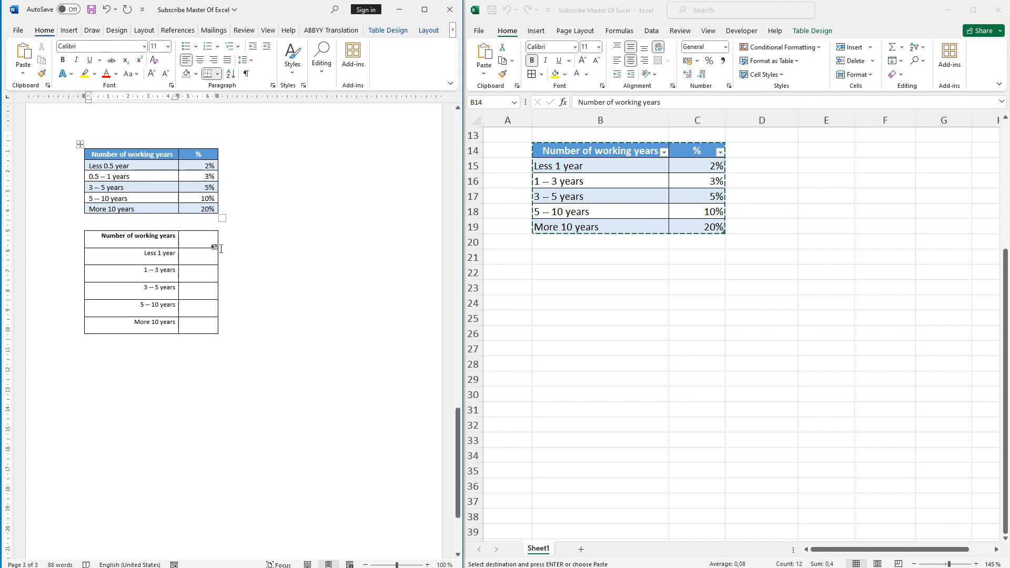
click(212, 238)
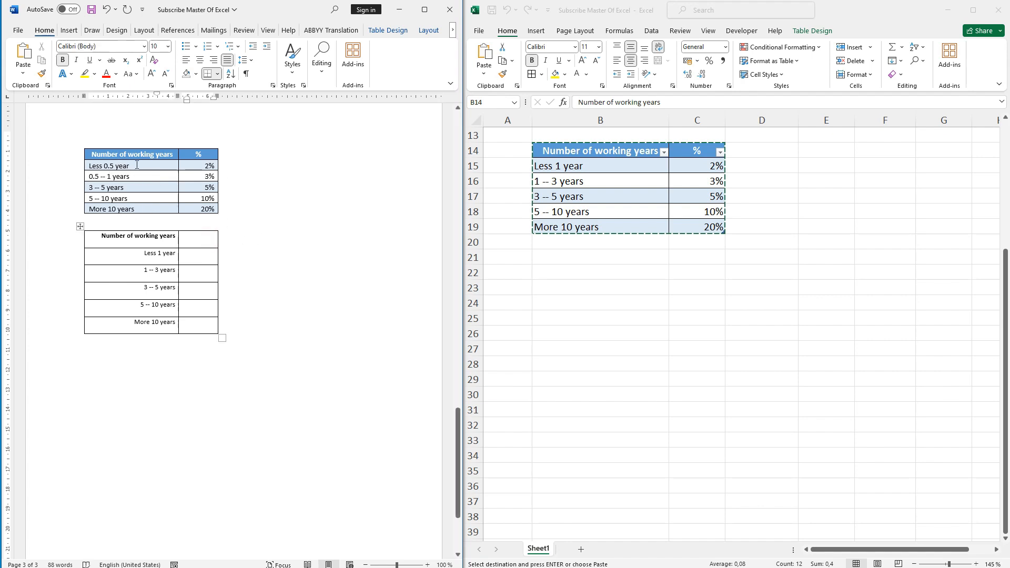
In Excel, clear the pending copy and copy the Number of working years table, B14:C19, again
click(583, 150)
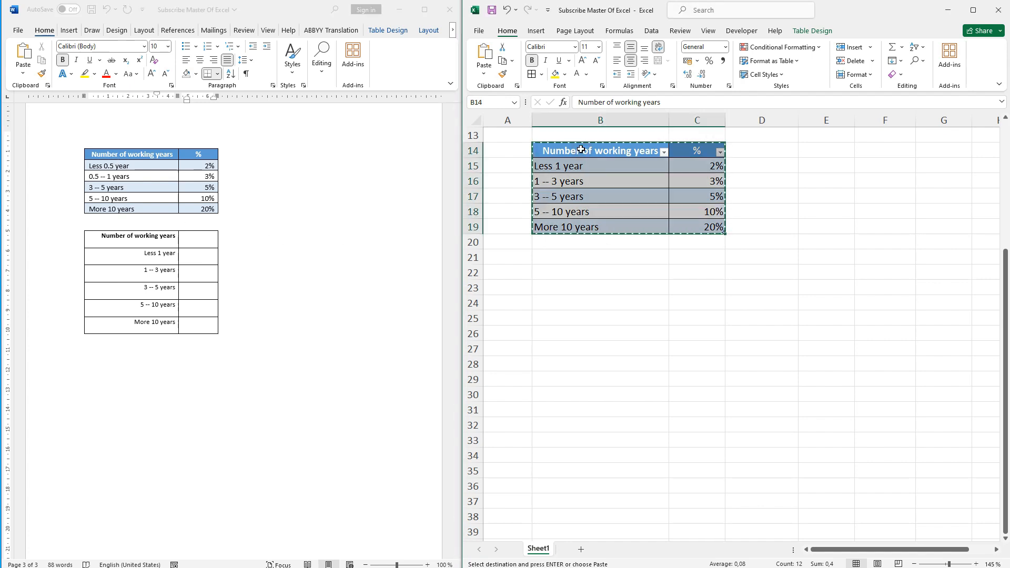
click(578, 168)
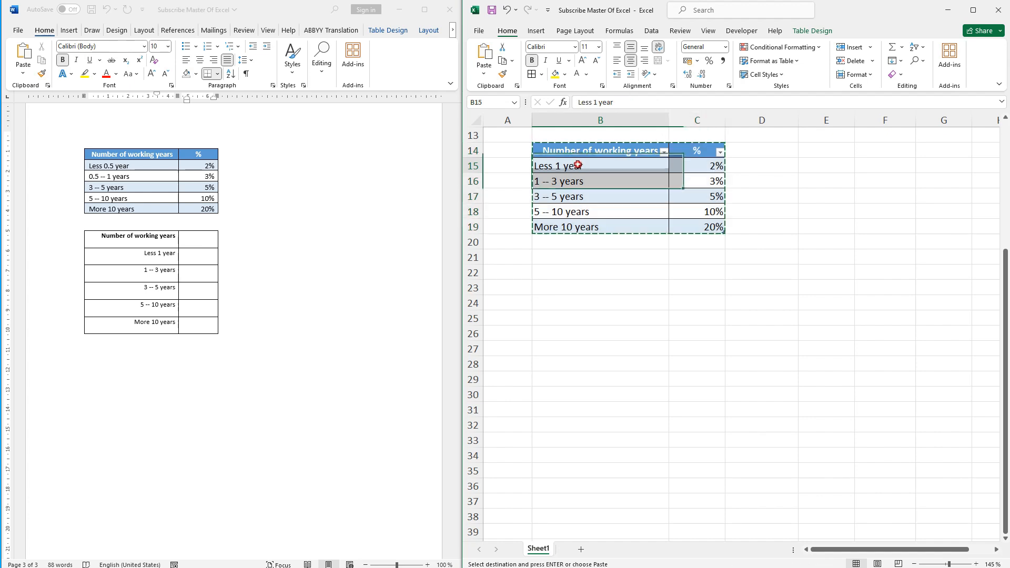
click(584, 274)
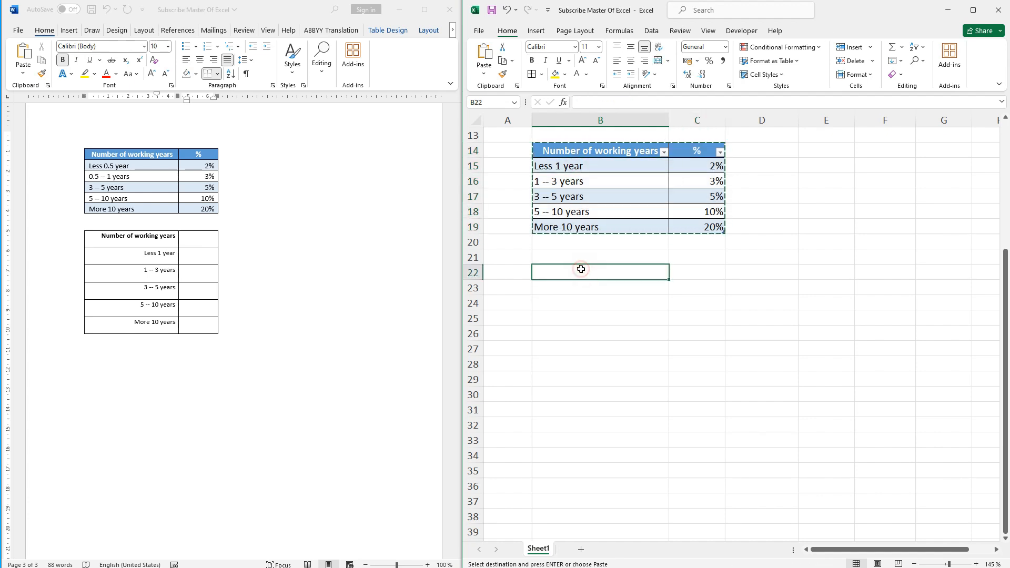
key(Escape)
click(584, 303)
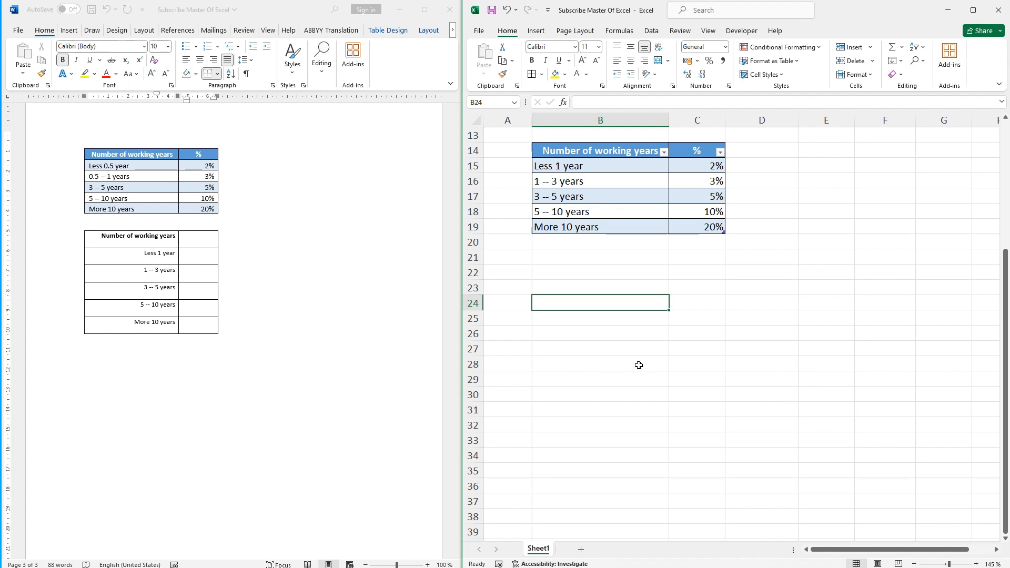
drag(605, 151, 699, 228)
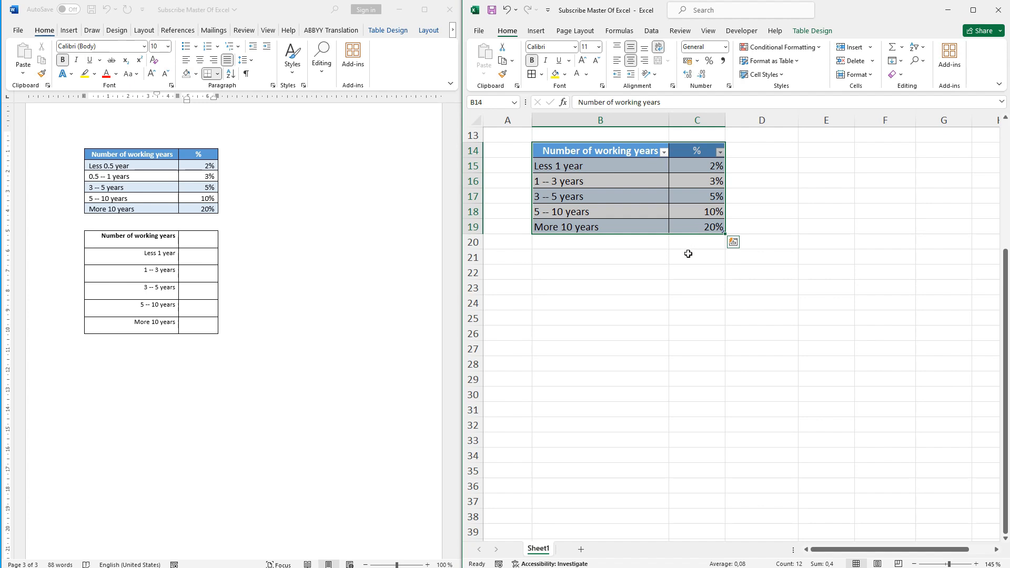
key(ctrl+c)
click(245, 325)
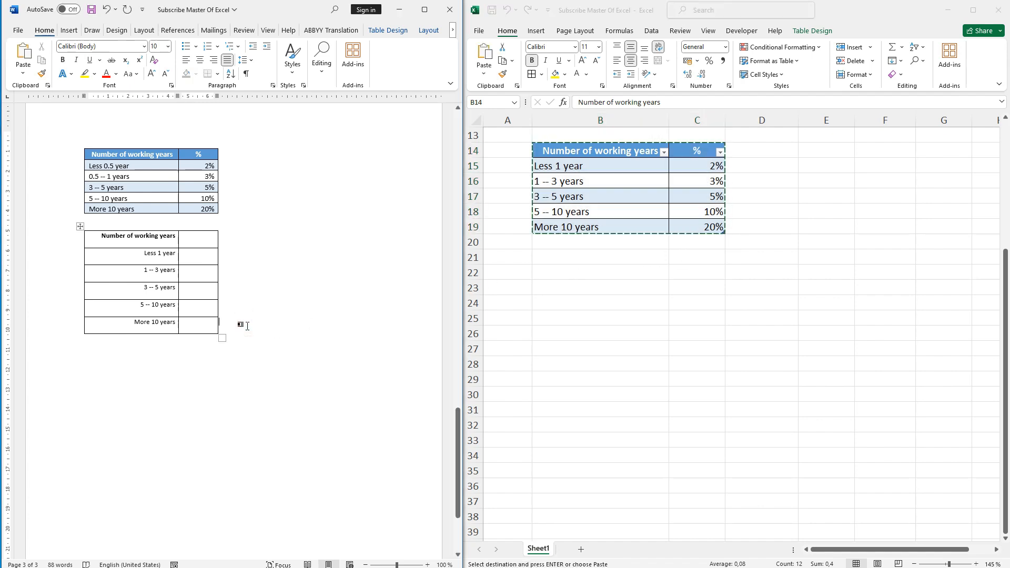
key(Return)
key(Return)
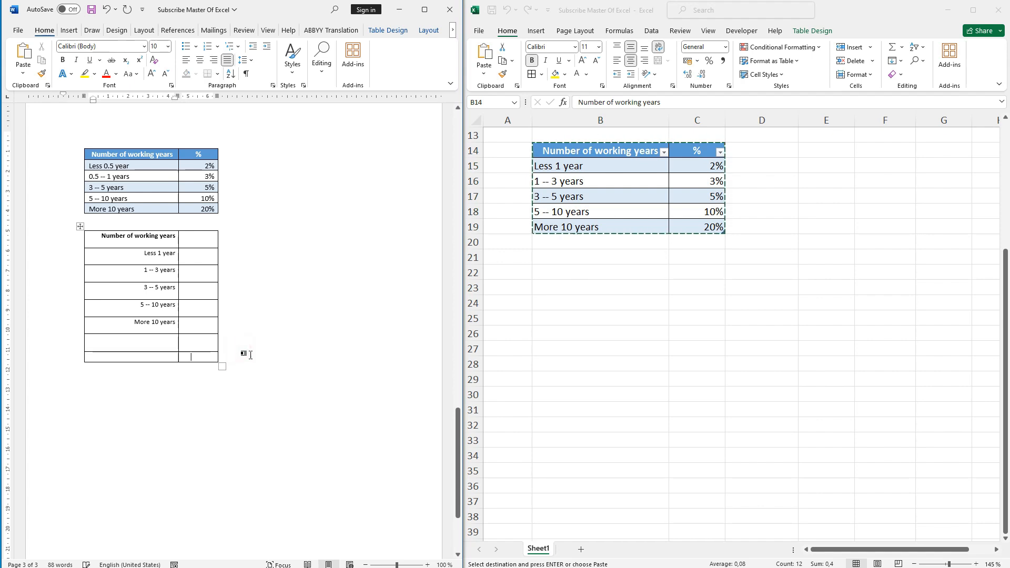
key(ctrl+z)
key(ctrl+z)
Paste the table below the second one in Word as a link to Excel that keeps the source formatting
key(alt+Tab)
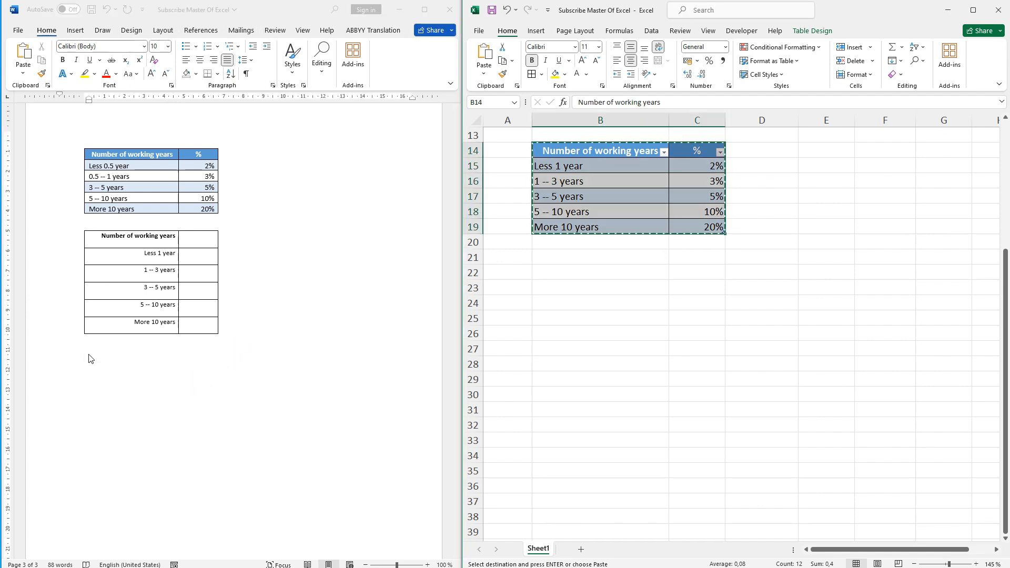
click(87, 358)
right_click(86, 361)
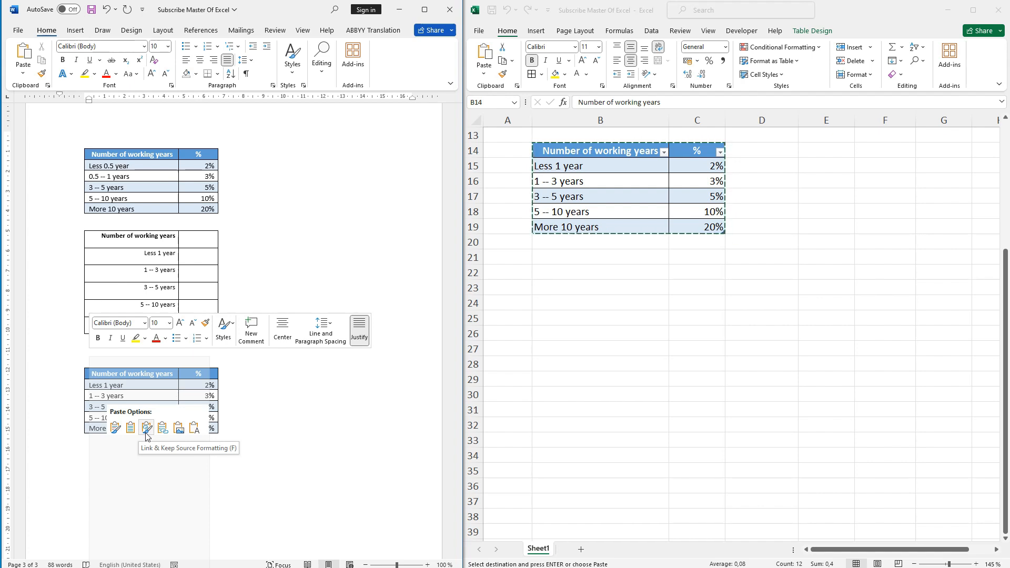
click(146, 427)
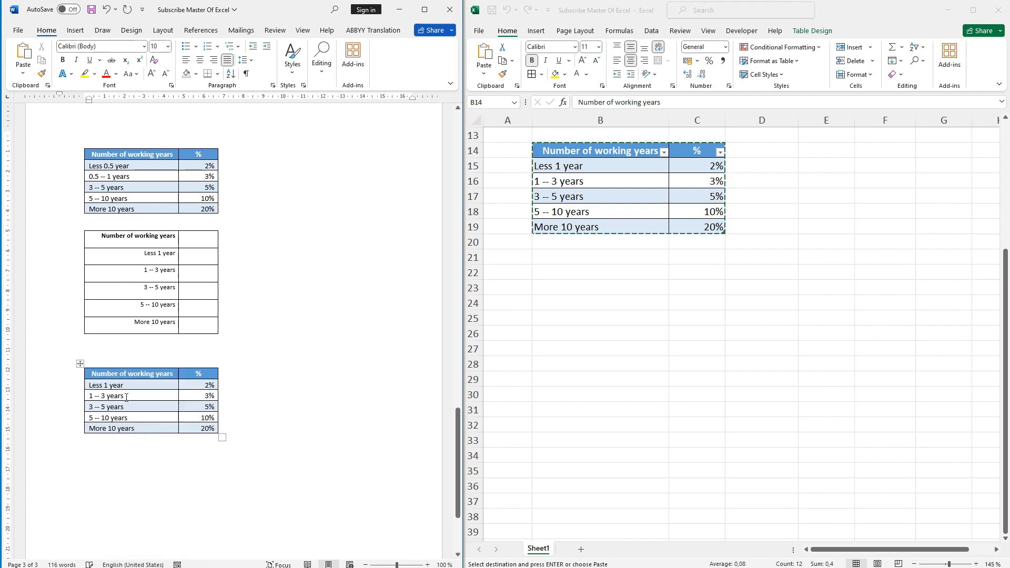
Change the first year range of the linked table to "Less 0.5 year" and save the Word document
click(117, 385)
drag(105, 384, 184, 387)
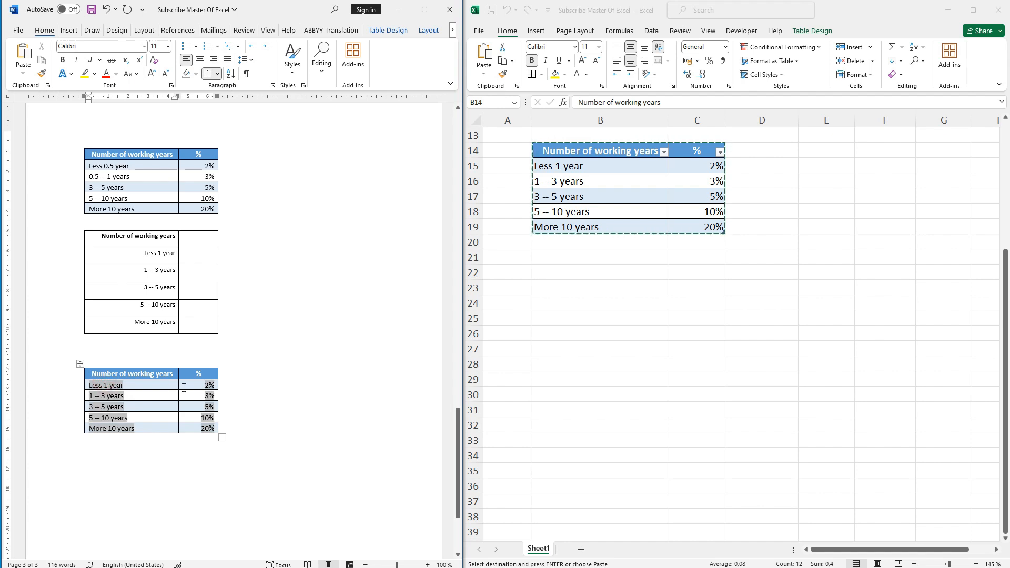
click(107, 386)
key(BackSpace)
text(0.5)
click(93, 12)
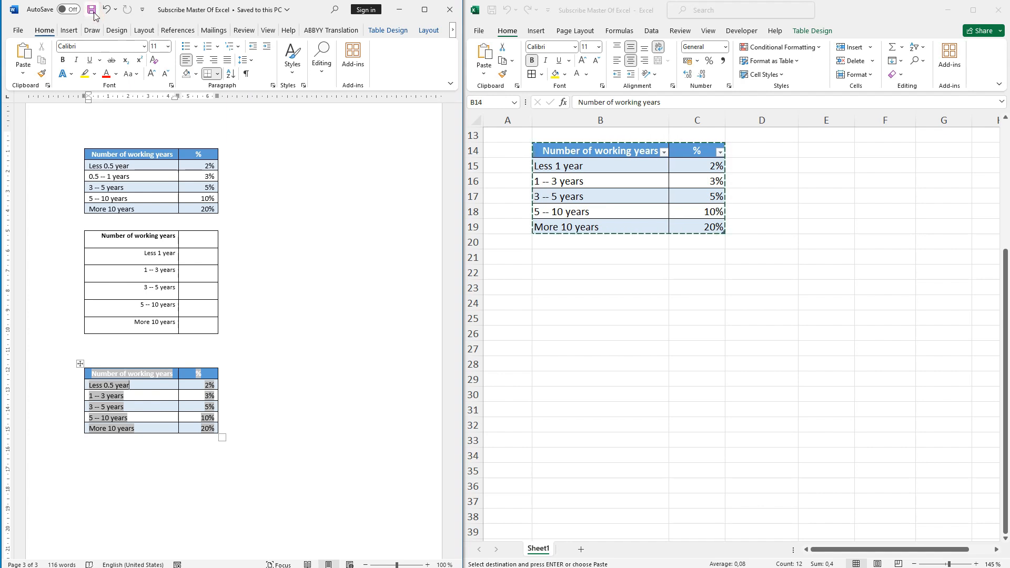
Close and reopen the Word document, updating it with data from the linked files
click(449, 10)
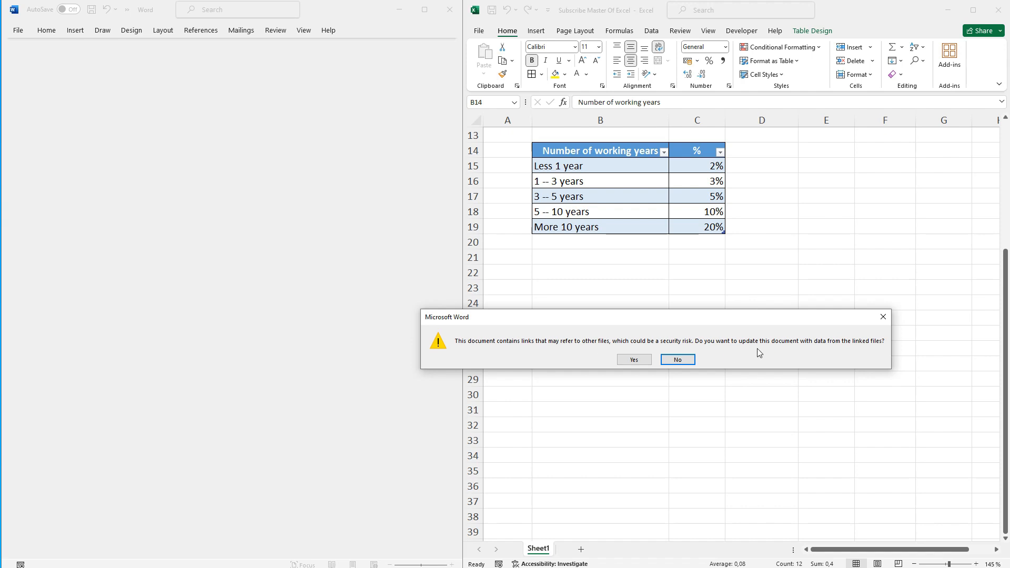
click(635, 360)
scroll(223, 264, down, 10)
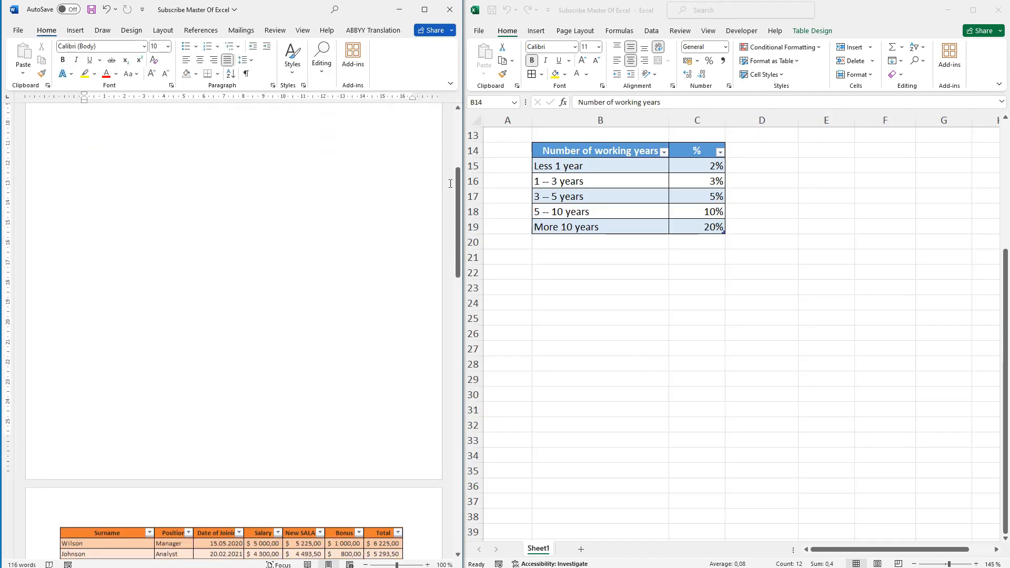
Compare the linked table on the Word document's last page with the Number of working years source table in Excel
drag(459, 198, 458, 450)
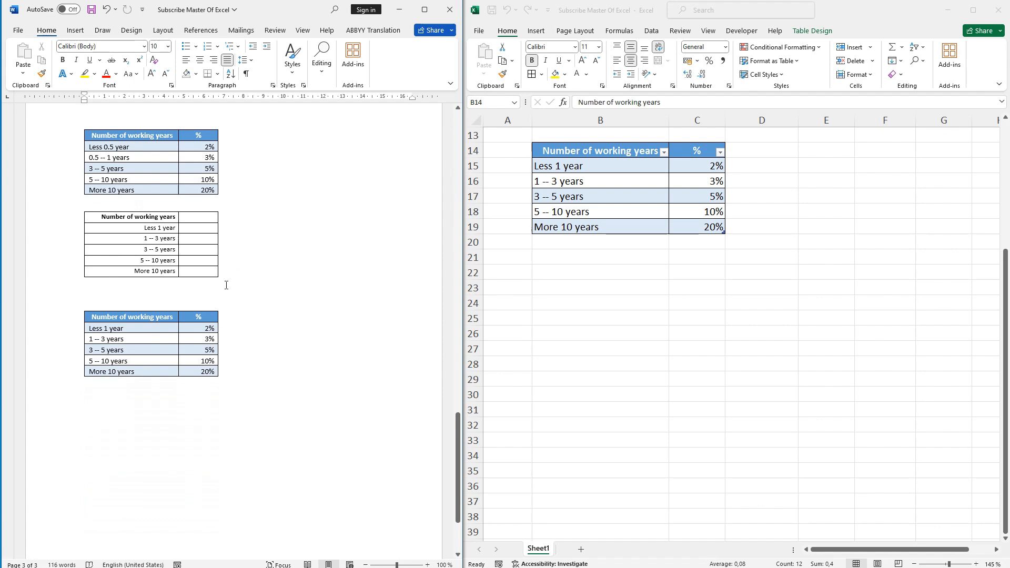
click(108, 329)
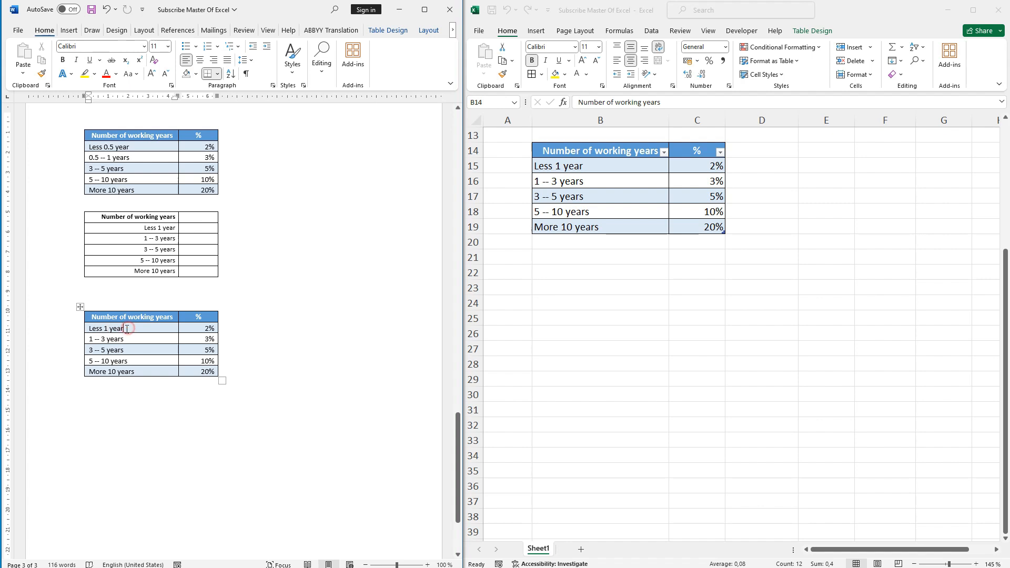
key(ctrl+shift+End)
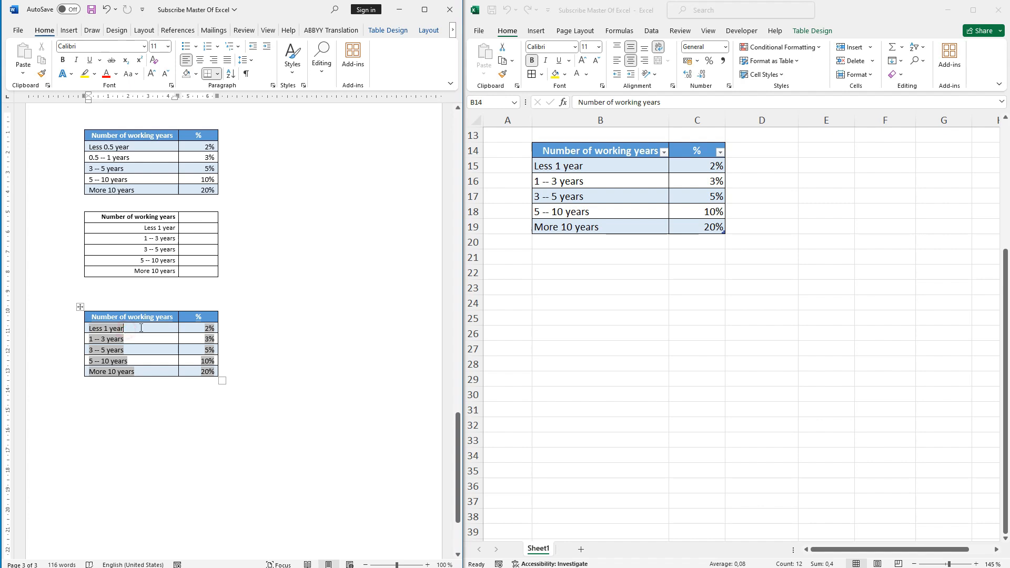
click(562, 167)
click(562, 167)
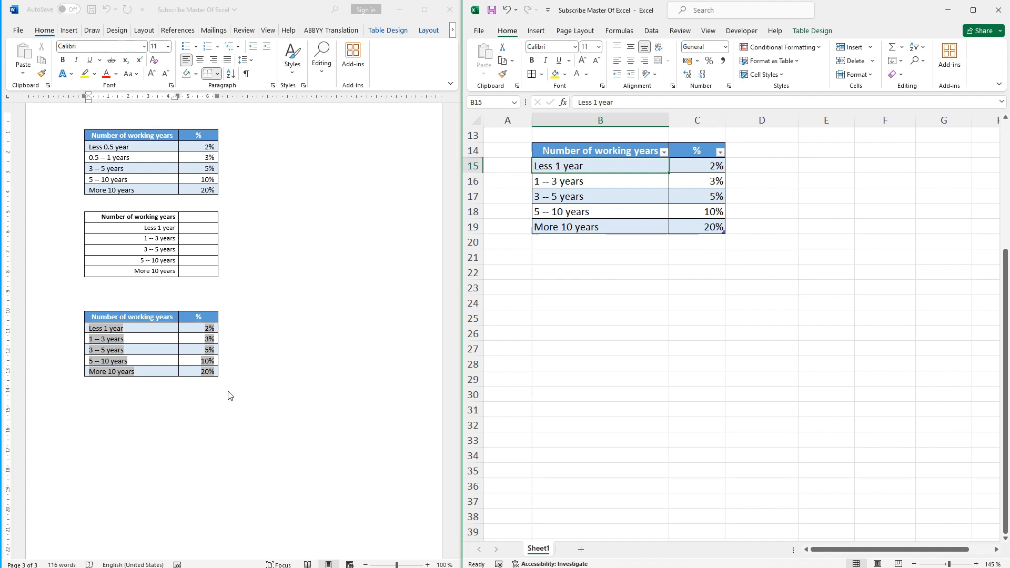
click(609, 258)
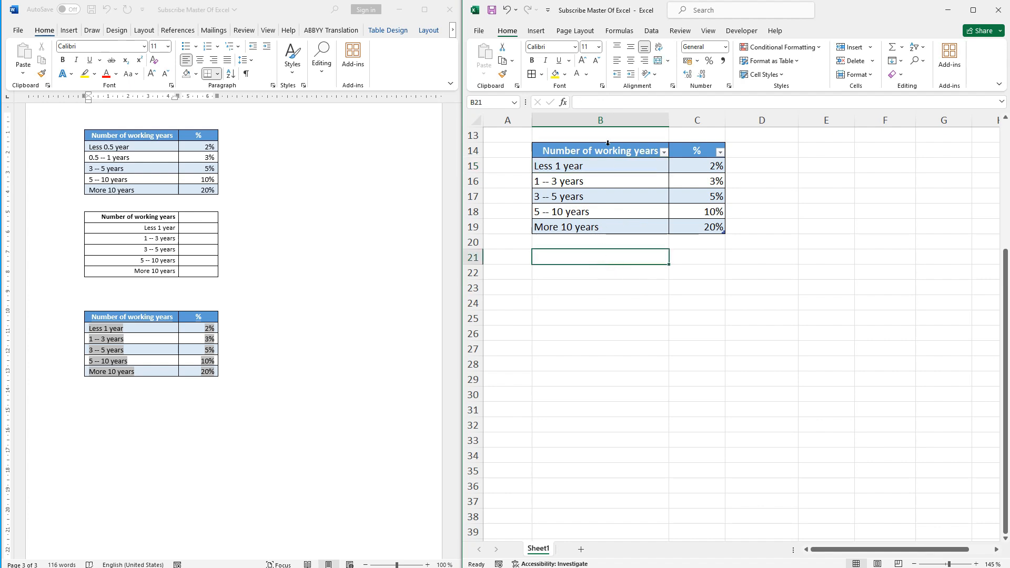
mouse_move(595, 115)
mouse_down()
mouse_move(821, 158)
mouse_move(746, 314)
mouse_up()
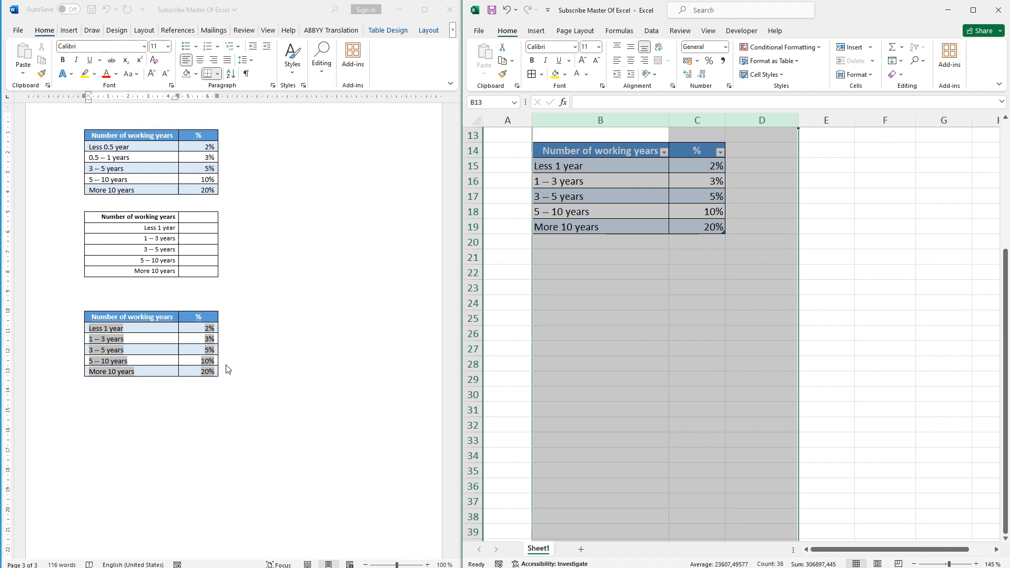
click(592, 150)
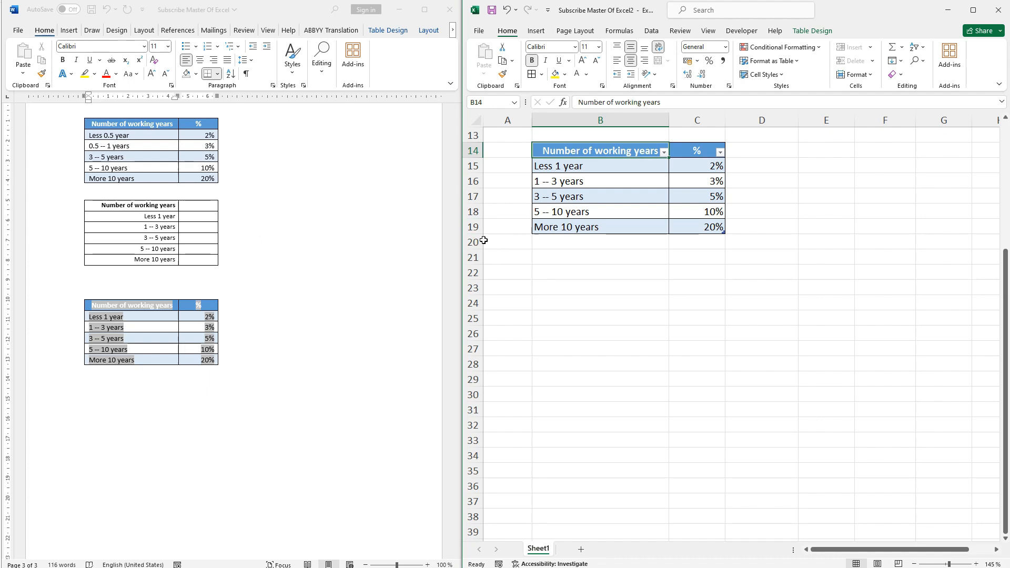
Save the Subscribe Master Of Excel2 workbook and the Word document containing the linked table
click(269, 295)
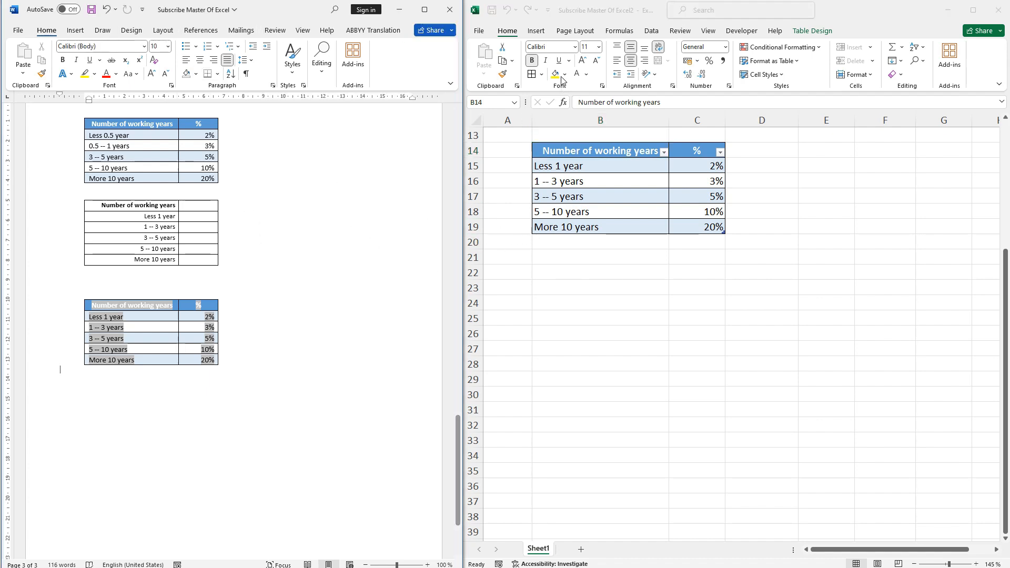
click(475, 40)
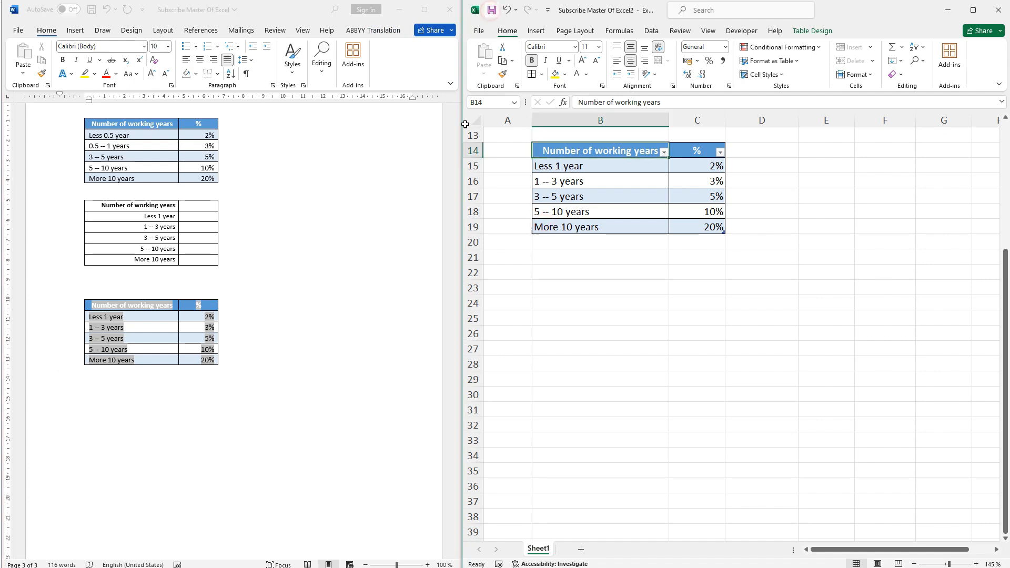
click(295, 280)
click(91, 11)
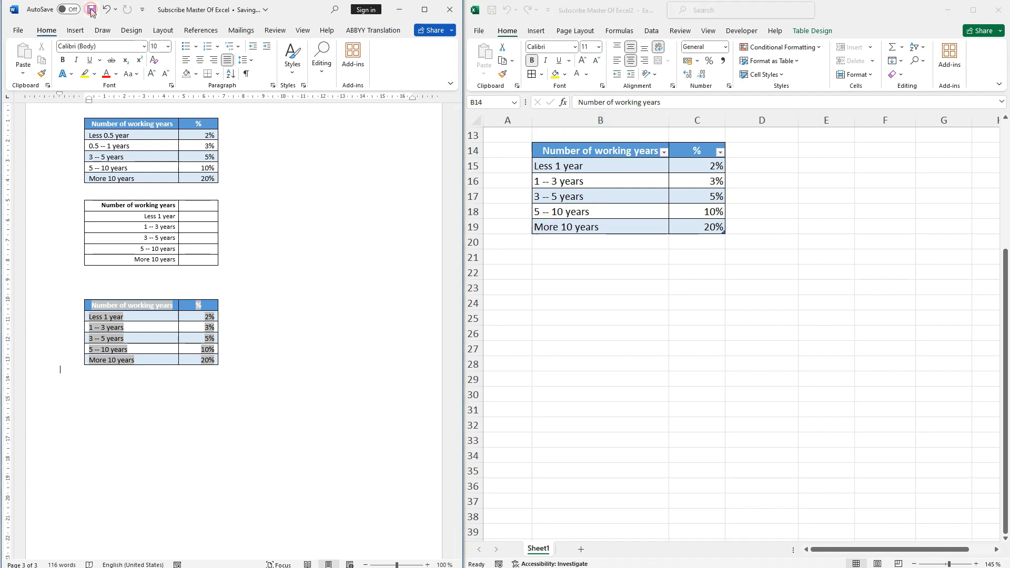
Close the saved Word document and reopen it, accepting the update from the linked files
click(780, 207)
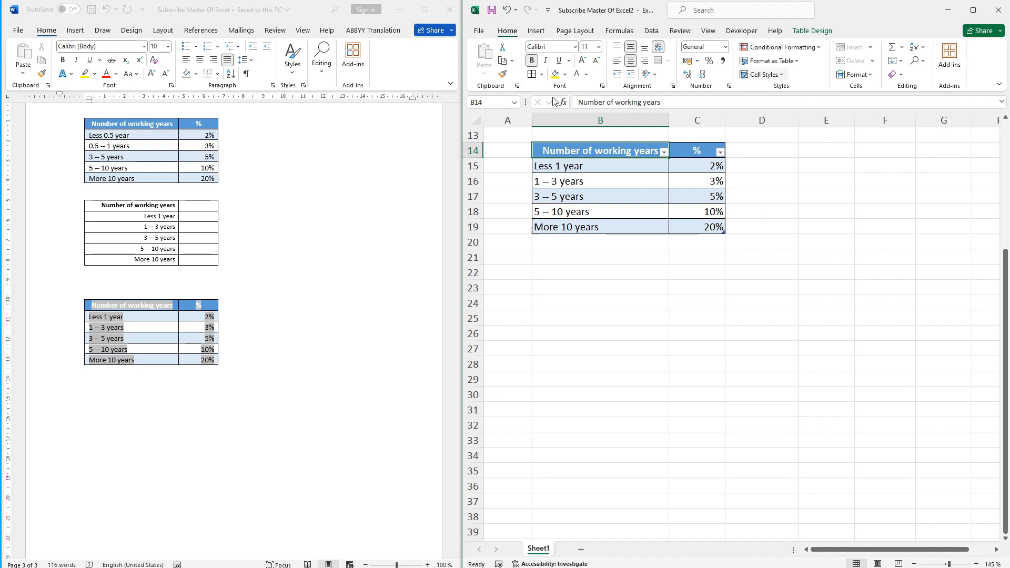
click(450, 14)
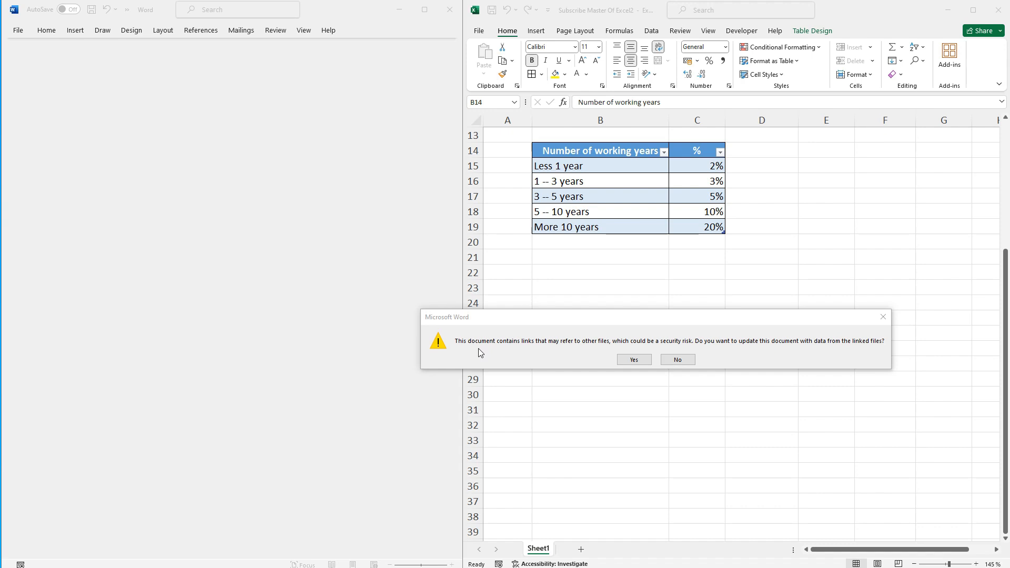
click(627, 360)
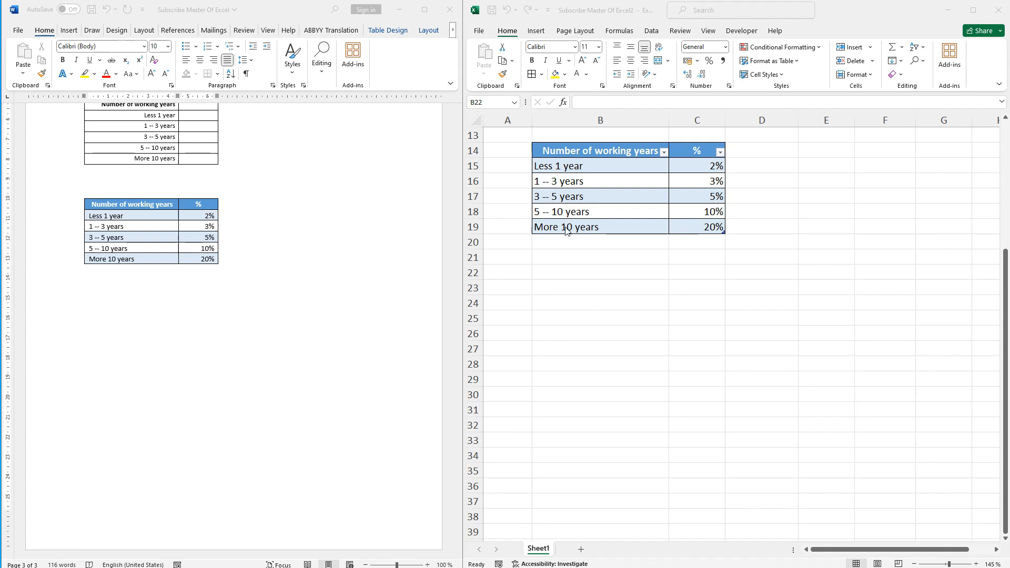
Inspect the source file of the link to Sheet1 R14C2:R19C3 in the Word document's link settings and return to the document
click(17, 35)
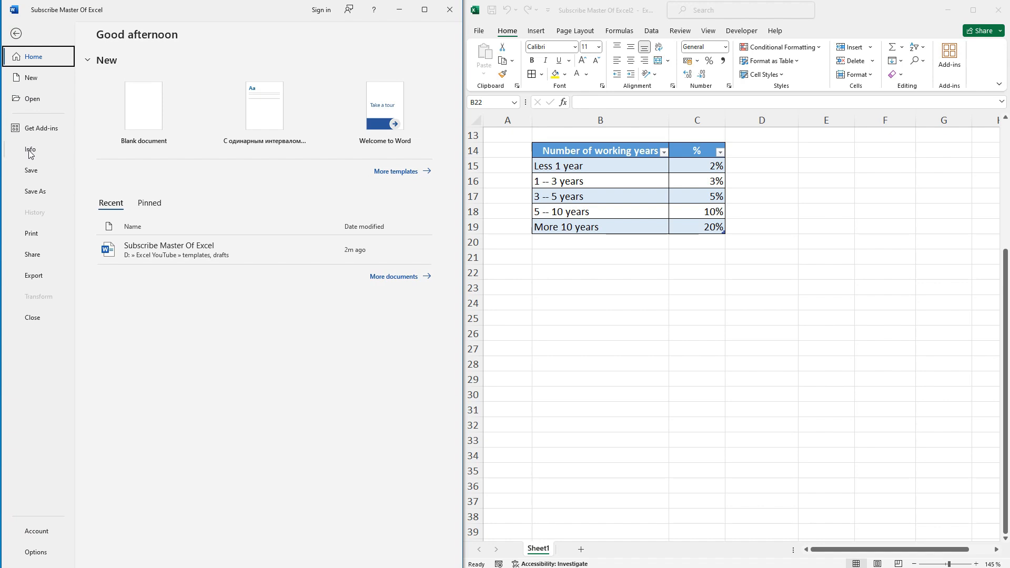
click(30, 150)
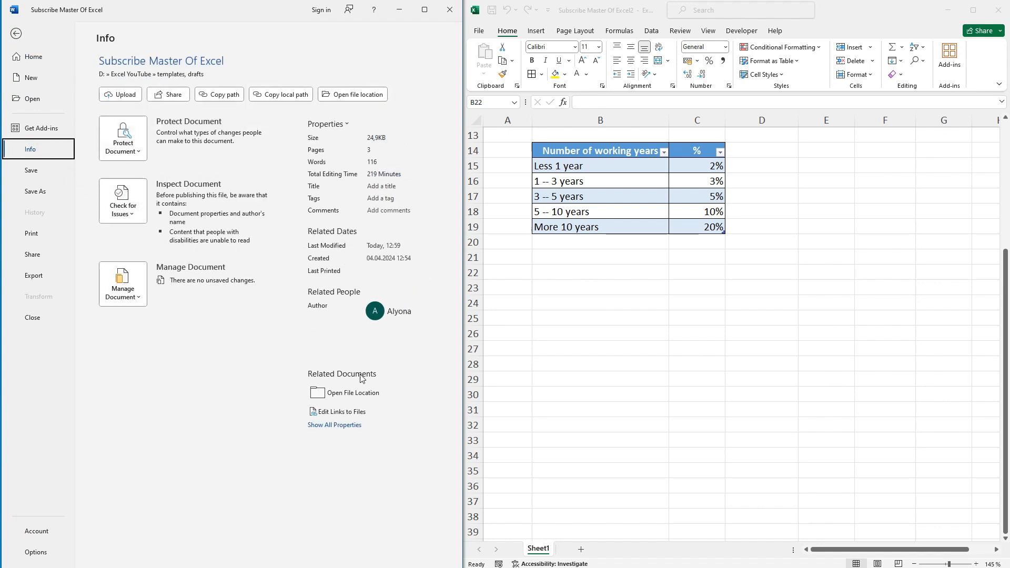
click(343, 413)
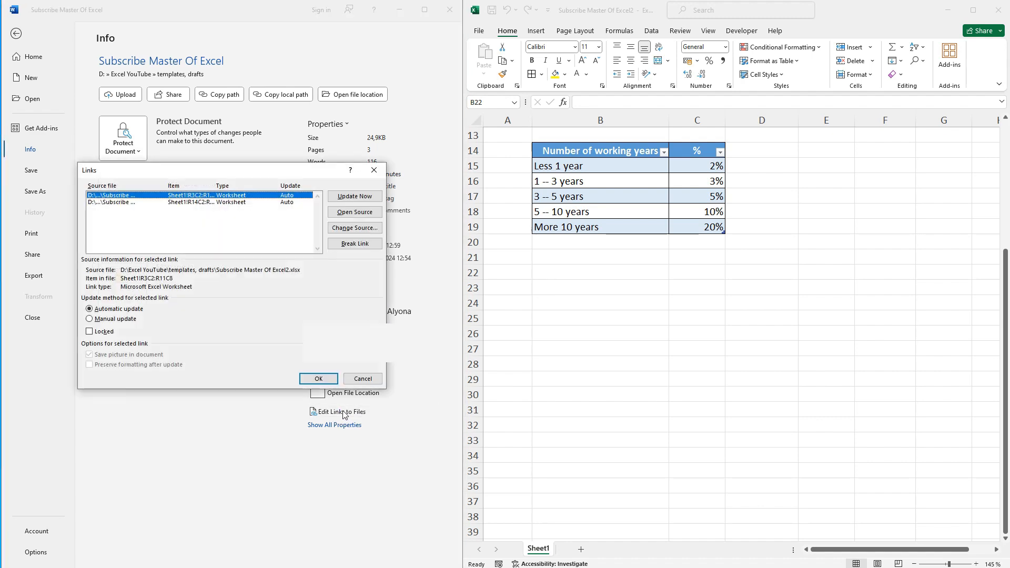
click(123, 207)
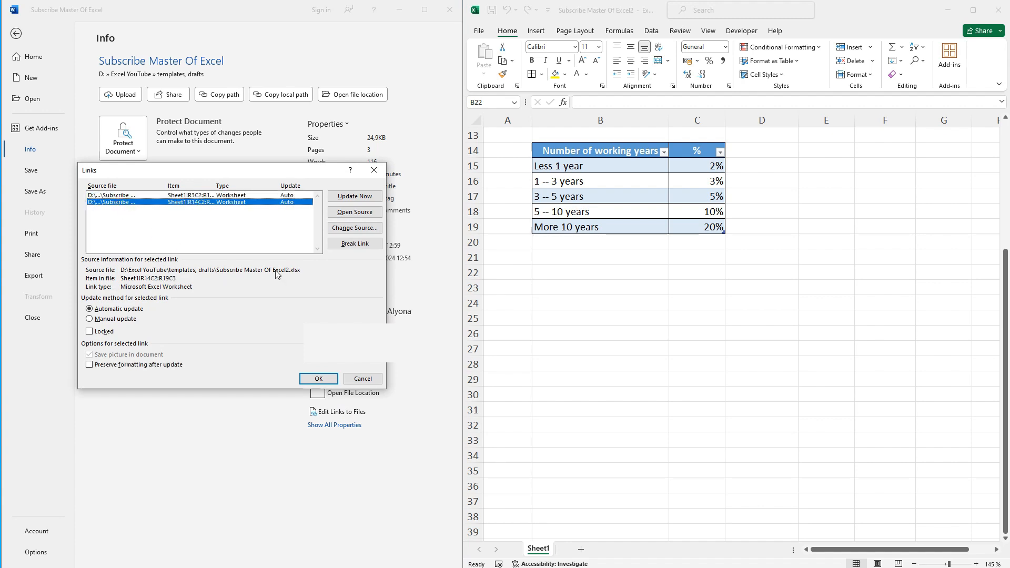
click(318, 379)
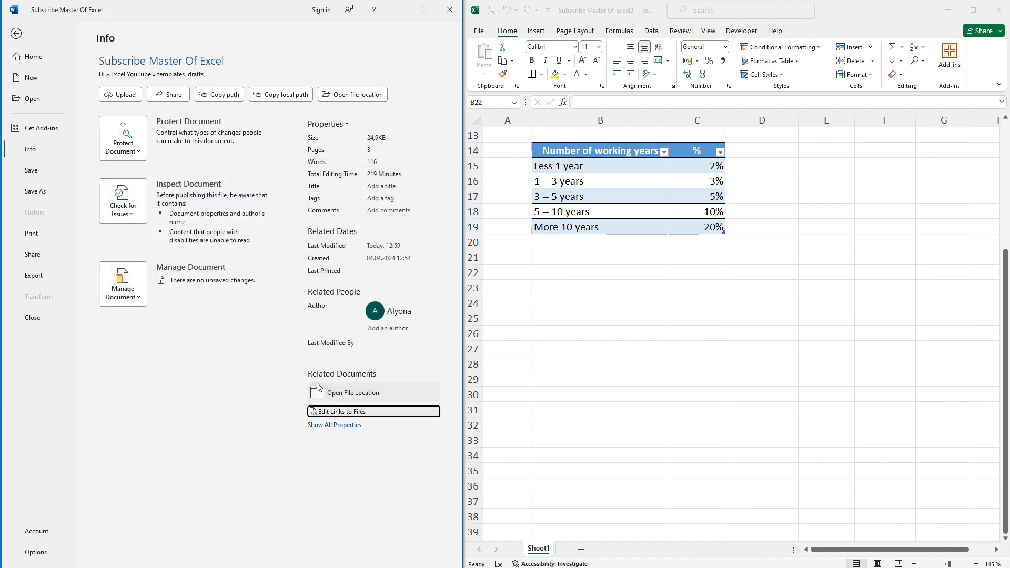
click(17, 33)
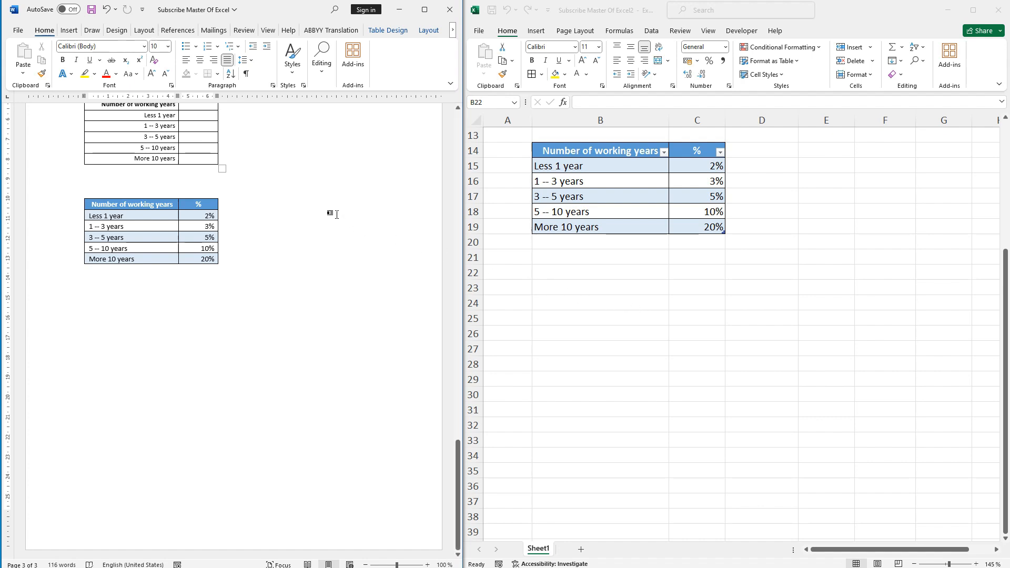
Reopen the document's link settings to review the available update and source options, and leave them without changes
click(16, 32)
click(61, 149)
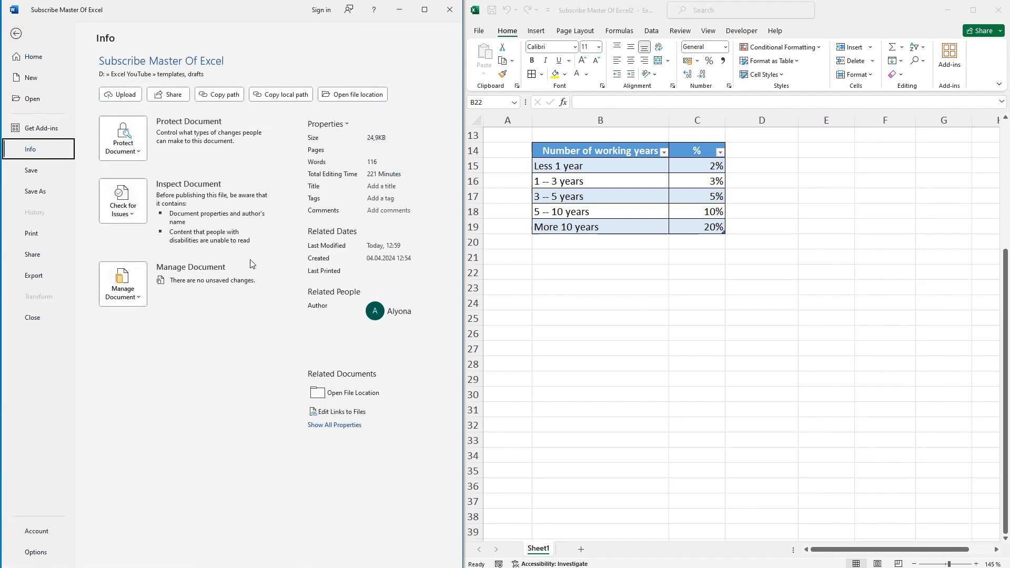
click(339, 412)
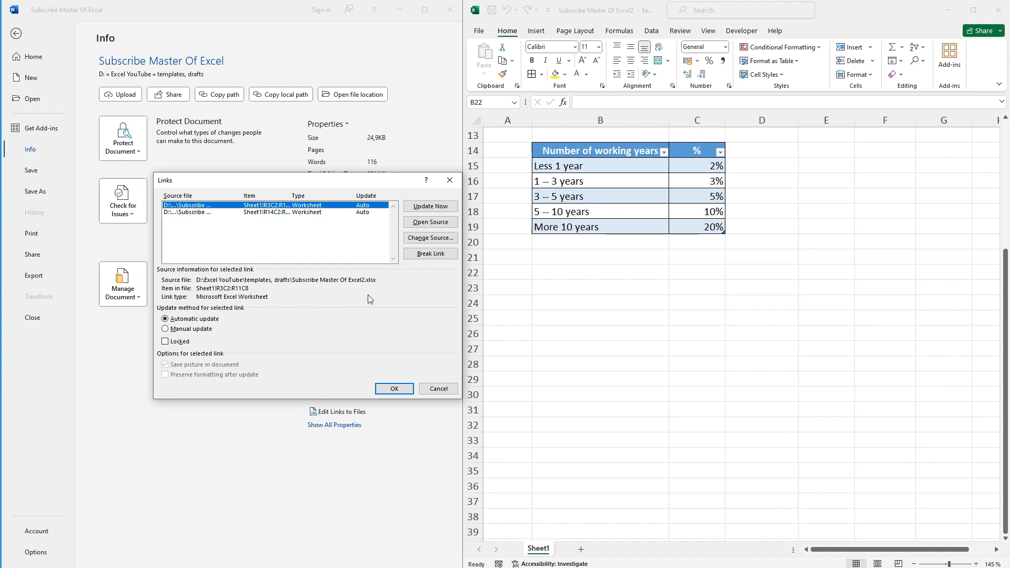
click(439, 390)
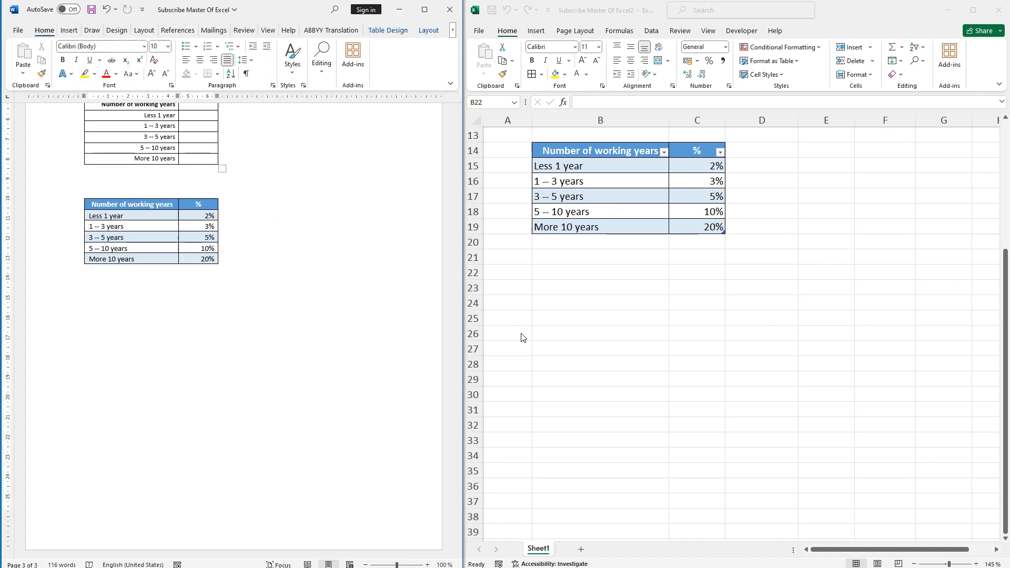